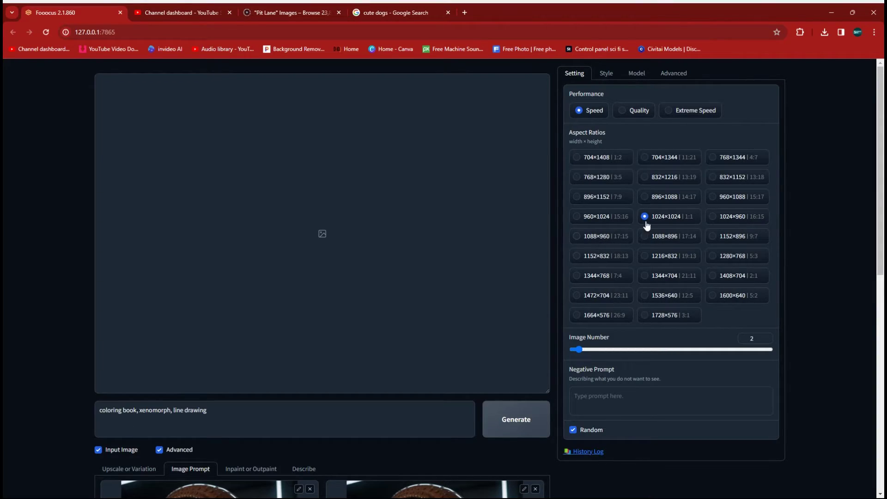
Set the Image Number slider to 1 so each run produces a single image
left_click_drag(578, 348, 575, 348)
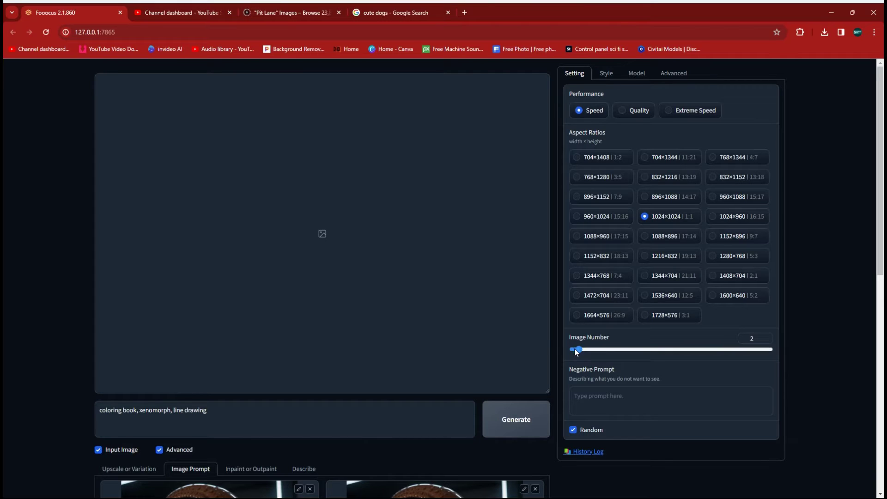
Show the Style options with the ticked drawing styles, then scroll down to the Image Prompt panels
left_click(606, 74)
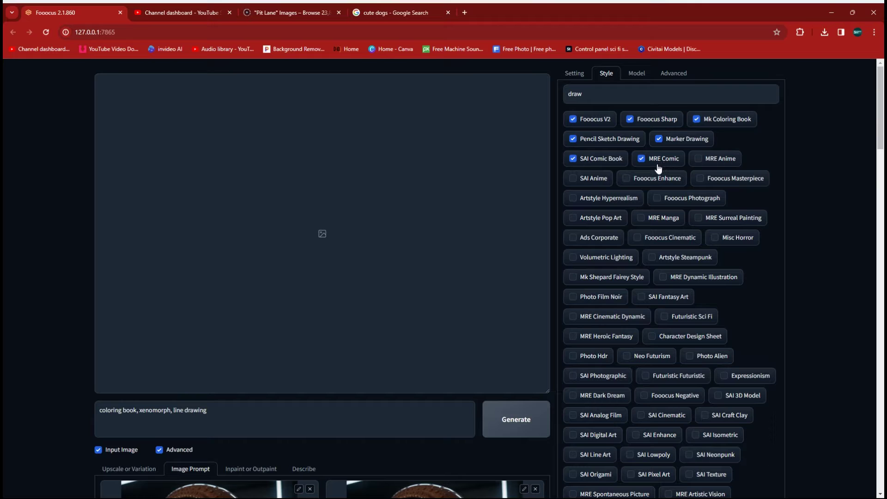
scroll(494, 254, "down", 6)
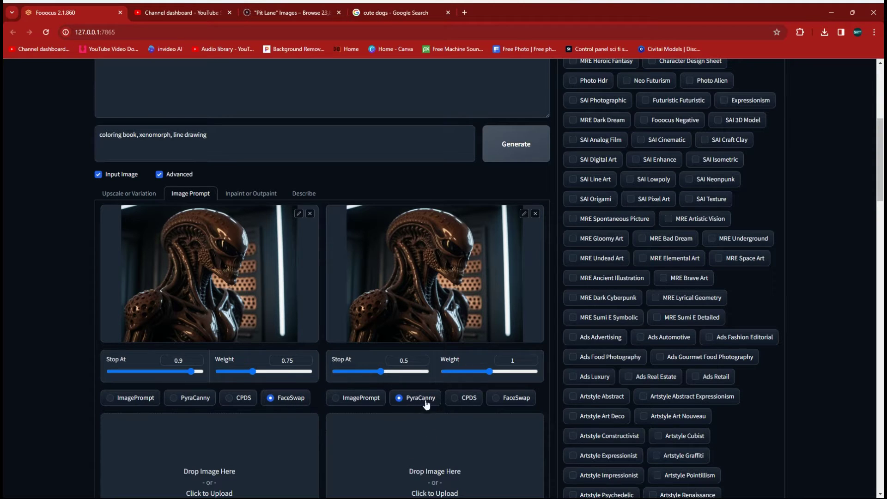
Scroll back up to the prompt and Generate button
scroll(545, 322, "up", 5)
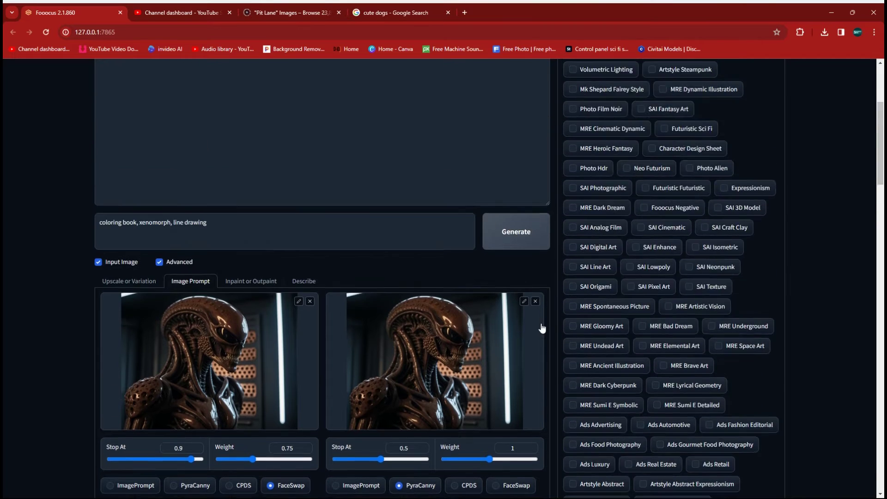
Generate a 'coloring book, xenomorph, line drawing' image from the two alien image prompts
left_click(514, 373)
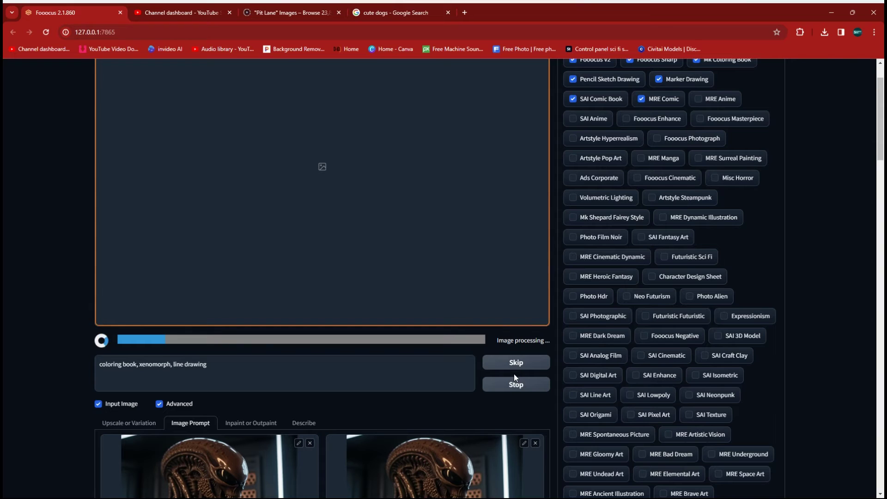
scroll(514, 374, "up", 2)
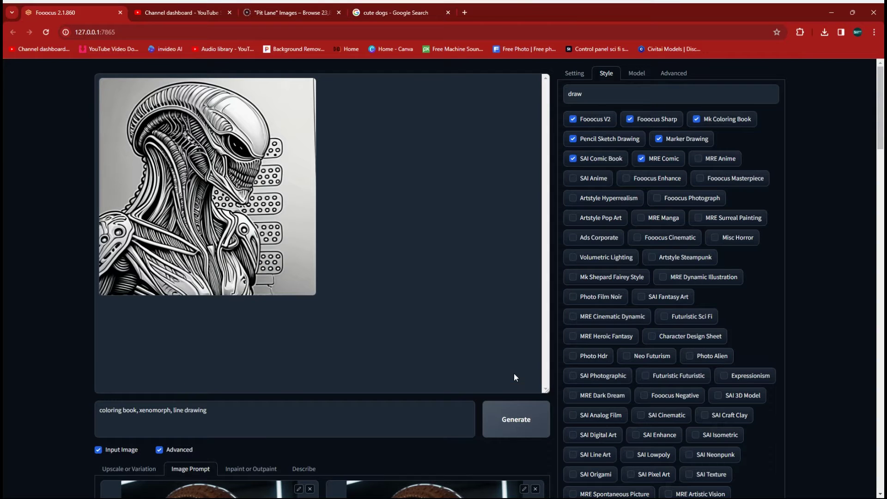
scroll(278, 240, "down", 1)
scroll(268, 231, "up", 1)
scroll(246, 206, "down", 3)
Use the xenomorph drawing as both image prompts, regenerate, and view the bolder result full size
left_click_drag(227, 115, 205, 465)
left_click_drag(374, 310, 487, 446)
left_click(516, 281)
scroll(449, 311, "up", 3)
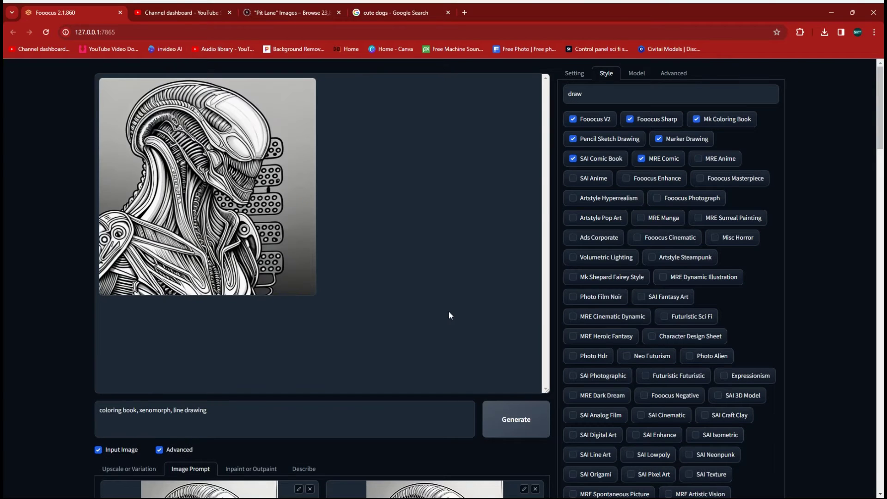
left_click(281, 225)
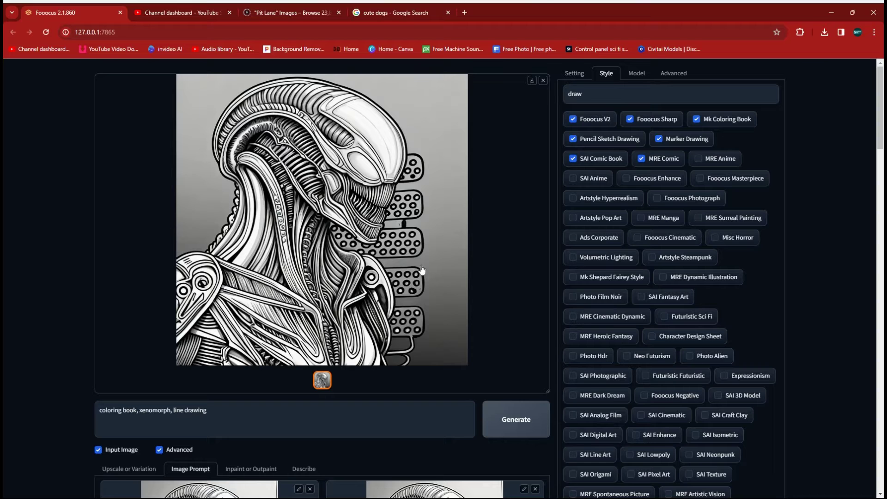
scroll(296, 148, "down", 4)
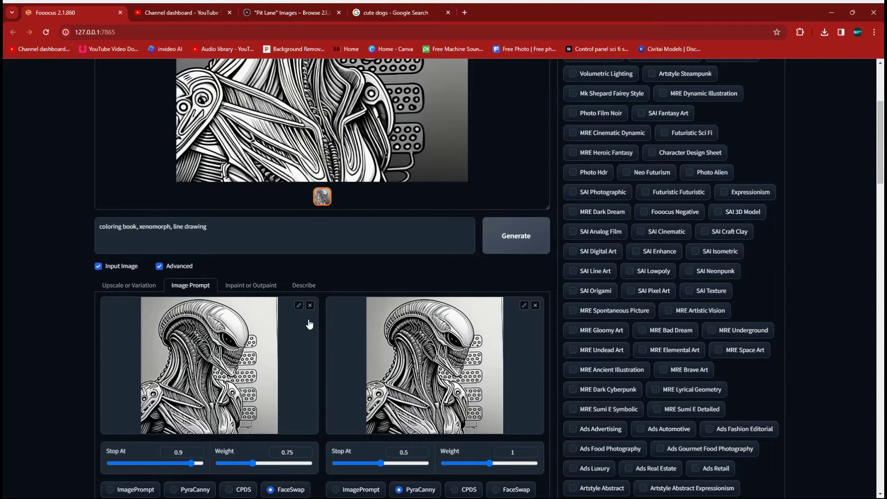
Remove the xenomorph drawings and load the cute-dogs puppy photo into both image prompt slots
left_click(309, 306)
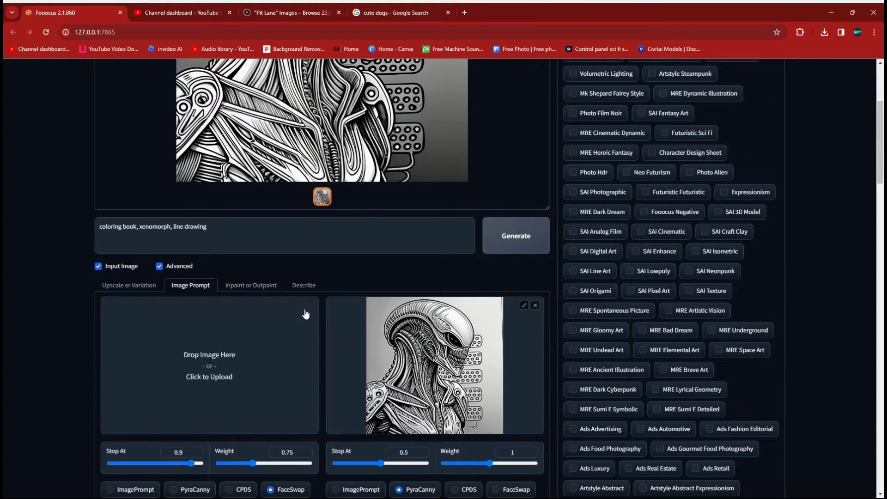
left_click(535, 306)
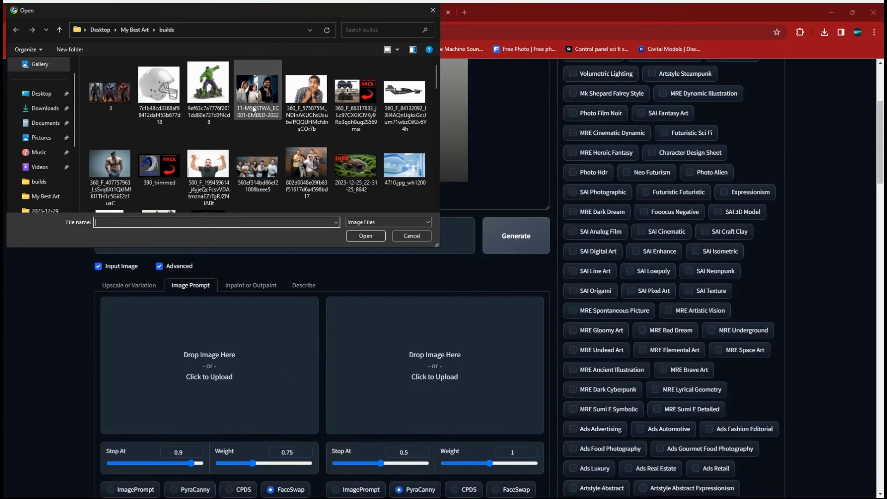
scroll(264, 110, "down", 3)
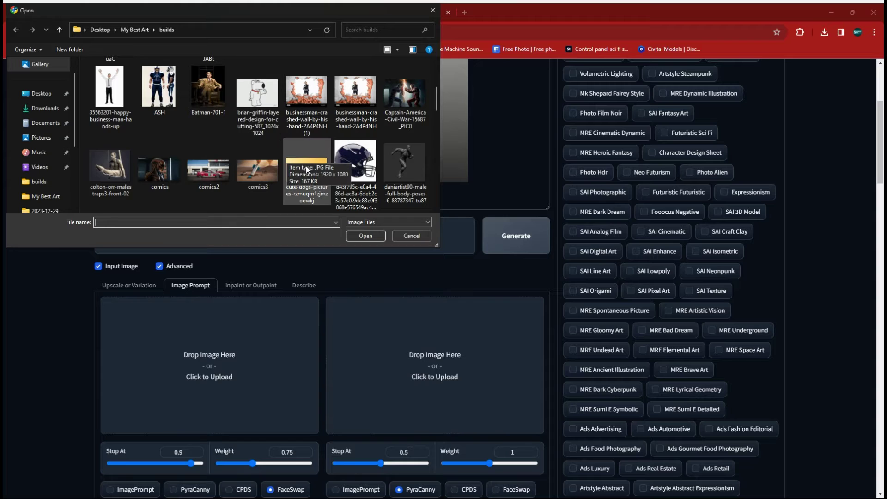
left_click(307, 170)
left_click(361, 235)
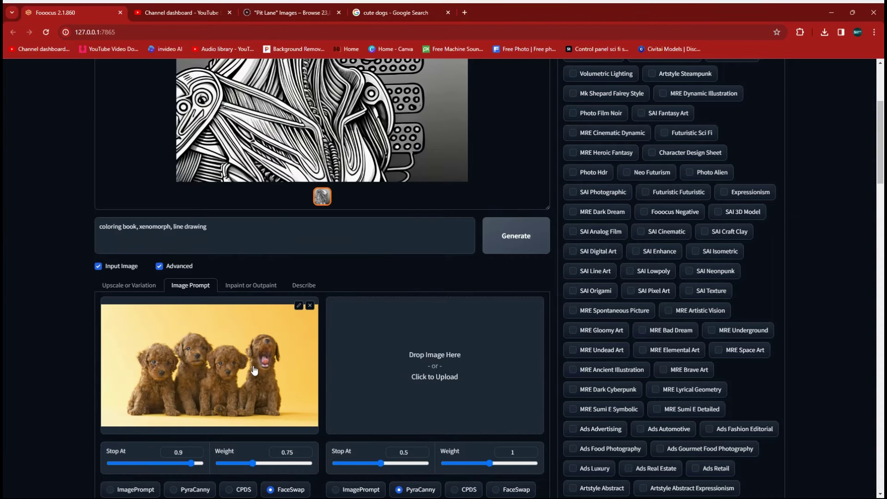
left_click(421, 368)
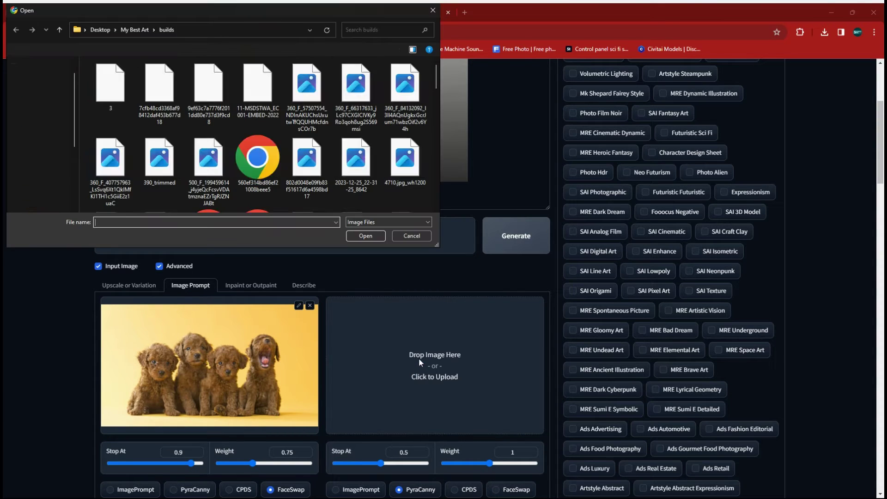
scroll(326, 125, "down", 3)
left_click(318, 157)
left_click(365, 236)
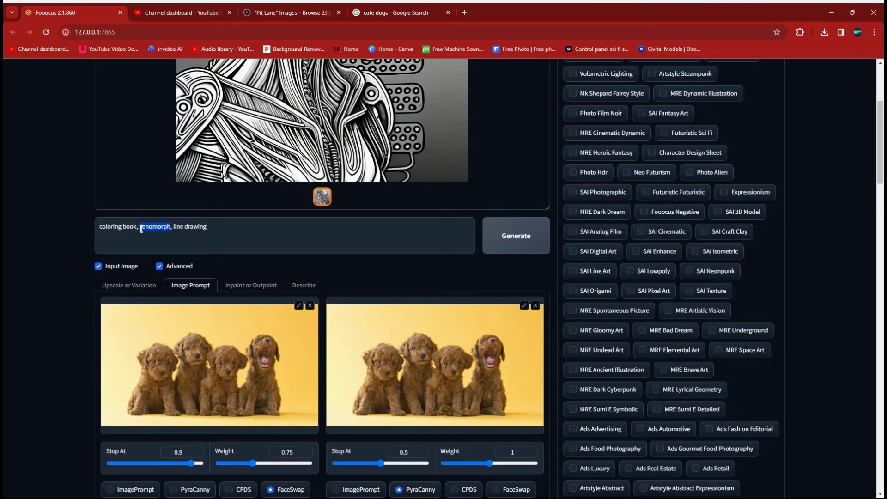
Change the prompt to 'coloring book, cute dogs, line drawing', choose 1344×704, and generate
type("cute ")
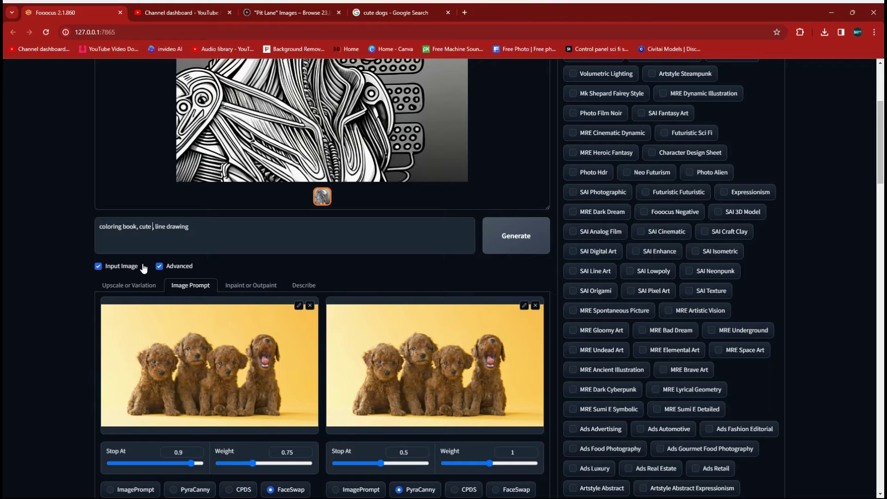
type("dogs")
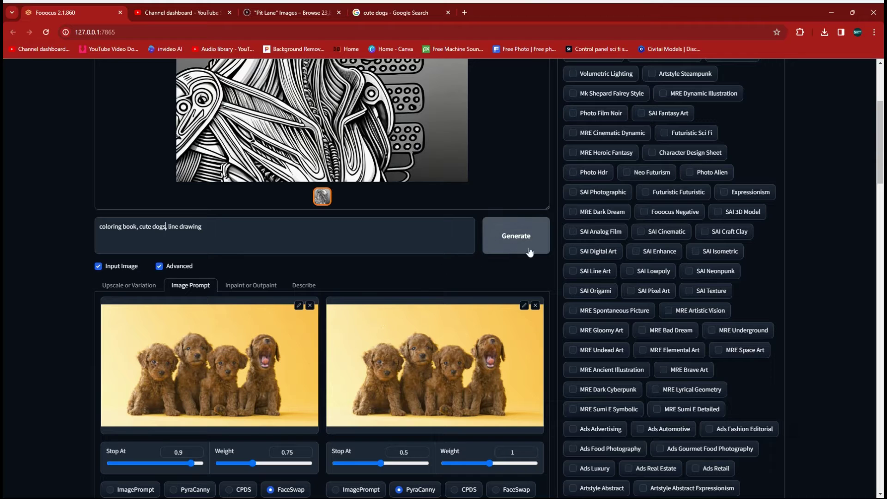
scroll(610, 234, "up", 4)
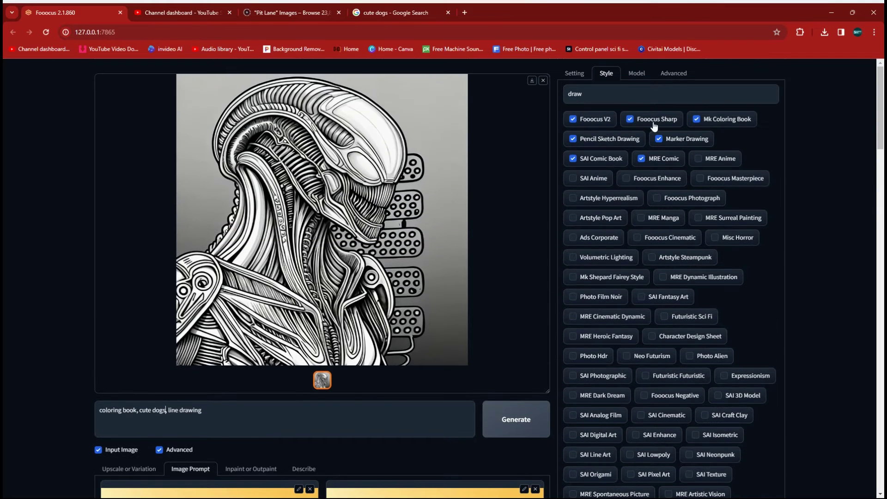
left_click(576, 74)
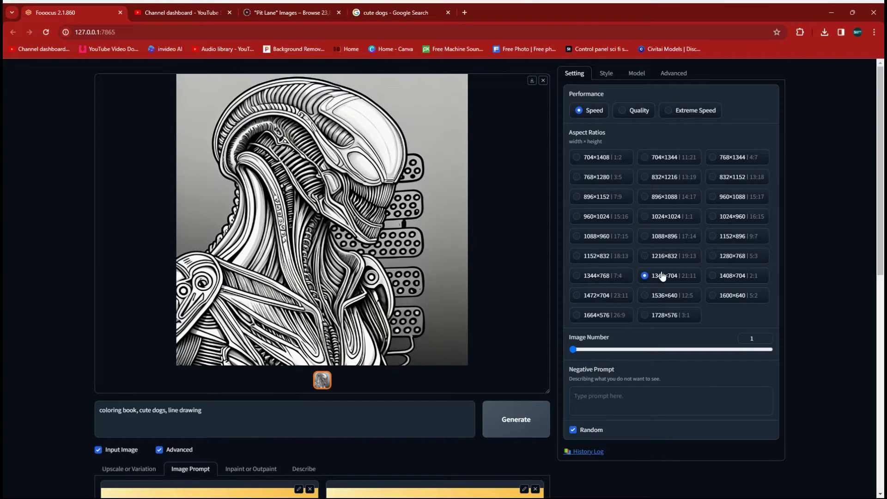
left_click(513, 427)
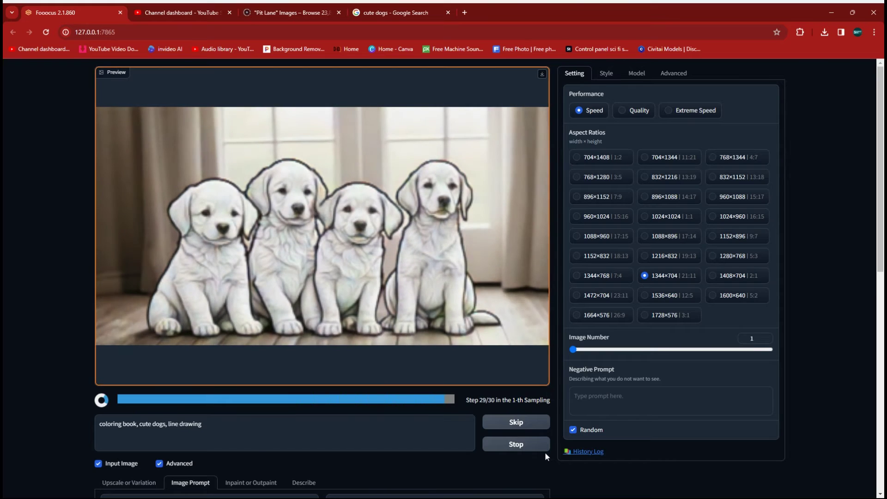
Load the puppies line drawing into both image prompt slots and generate again
scroll(212, 188, "down", 2)
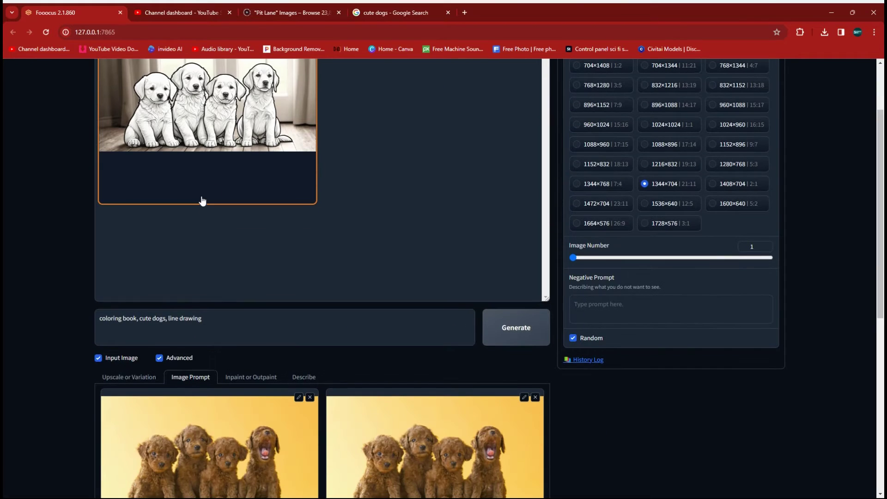
left_click_drag(208, 364, 207, 454)
mouse_move(256, 145)
left_mouse_down()
mouse_move(429, 414)
mouse_move(437, 440)
left_mouse_up()
left_click(514, 326)
scroll(451, 263, "up", 2)
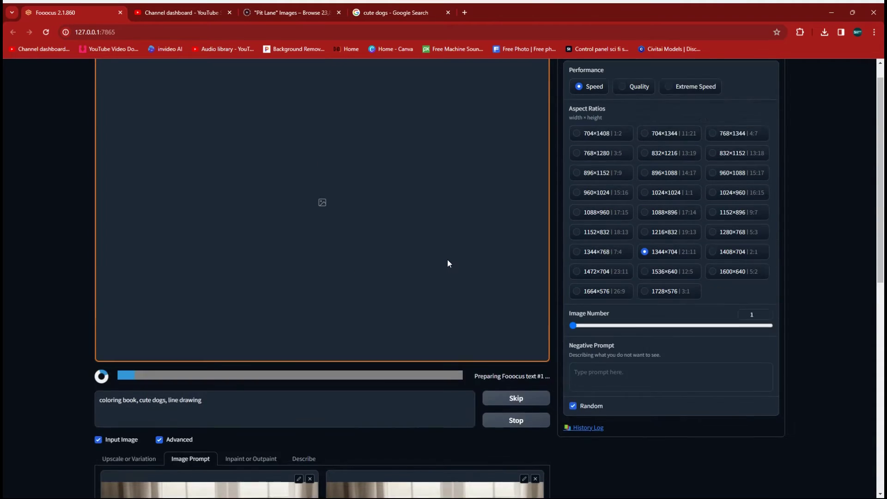
scroll(448, 264, "up", 1)
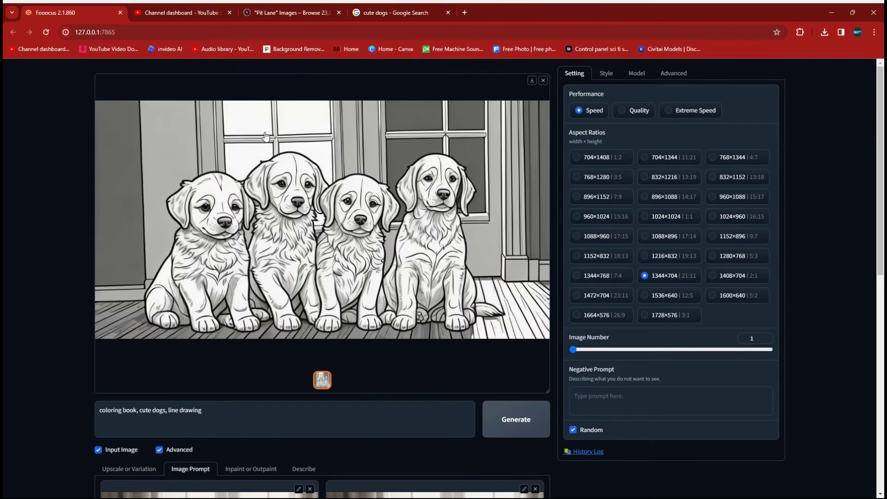
Feed the new puppy drawing into both prompts, regenerate, and view the coloring page full size
scroll(455, 180, "down", 2)
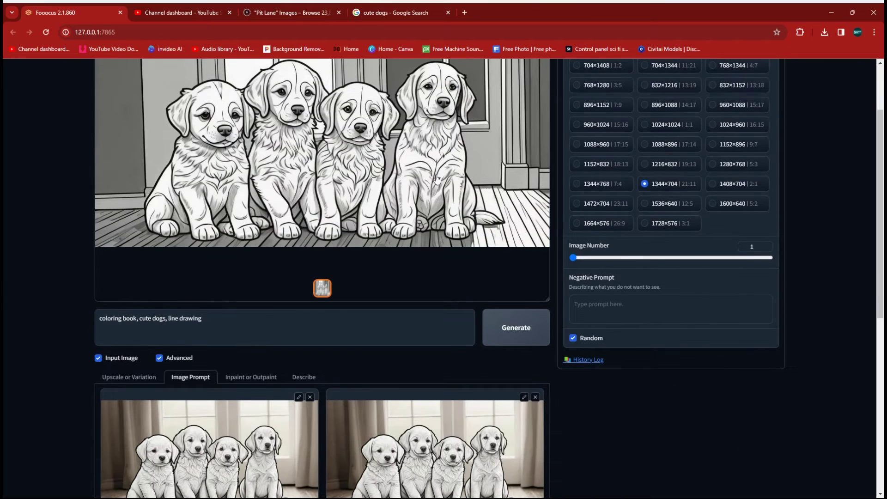
left_click_drag(300, 387, 297, 430)
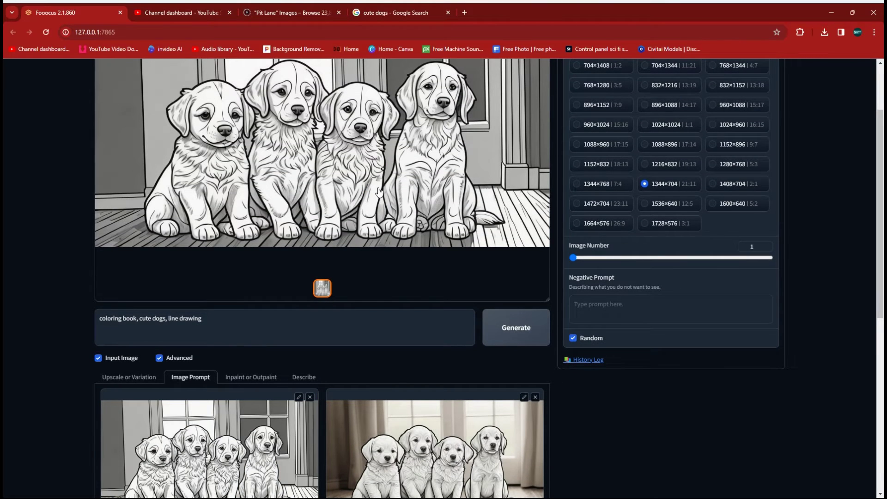
left_click_drag(378, 194, 466, 443)
left_click(512, 340)
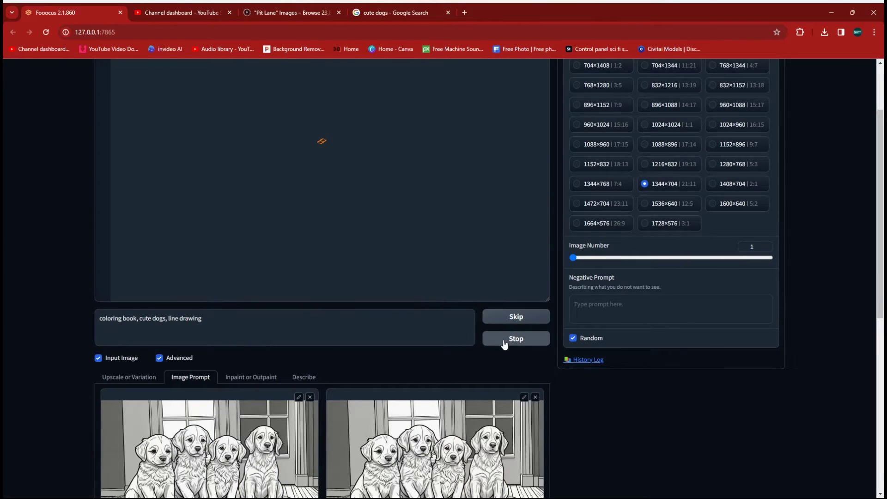
scroll(33, 352, "up", 2)
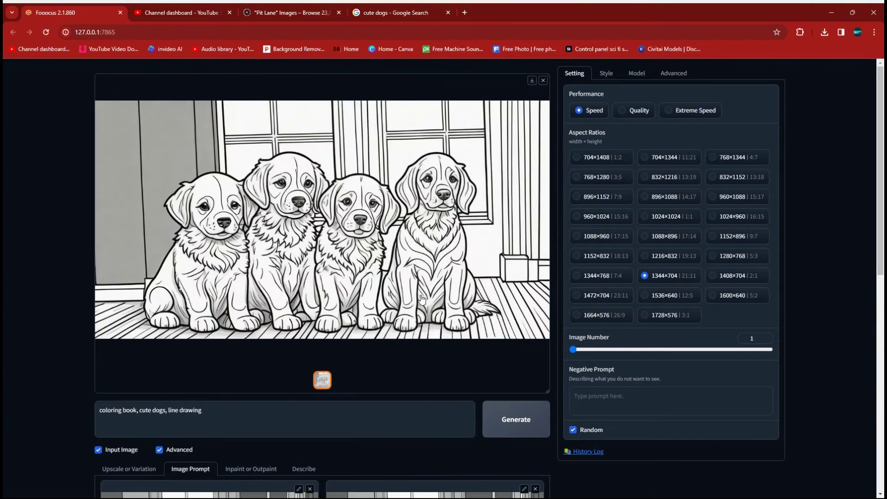
left_click(421, 298)
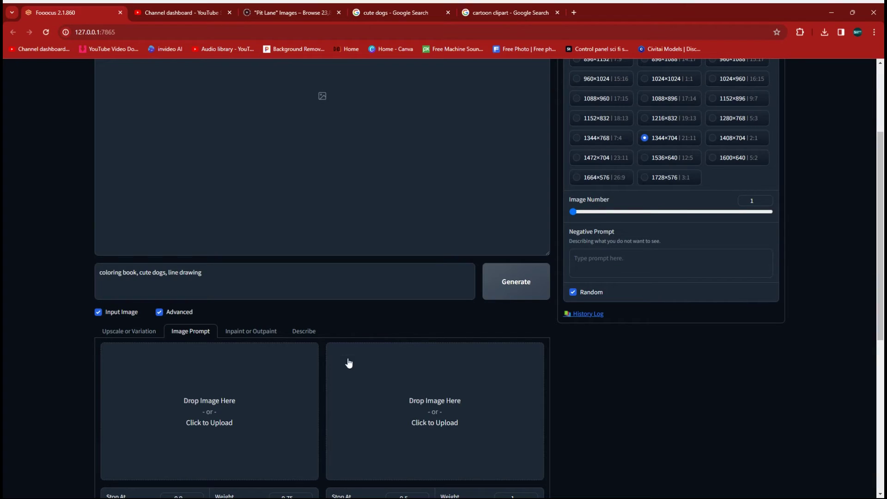
Load winnie-the-pooh-clipart-school-2 into the first image prompt slot
left_click(231, 415)
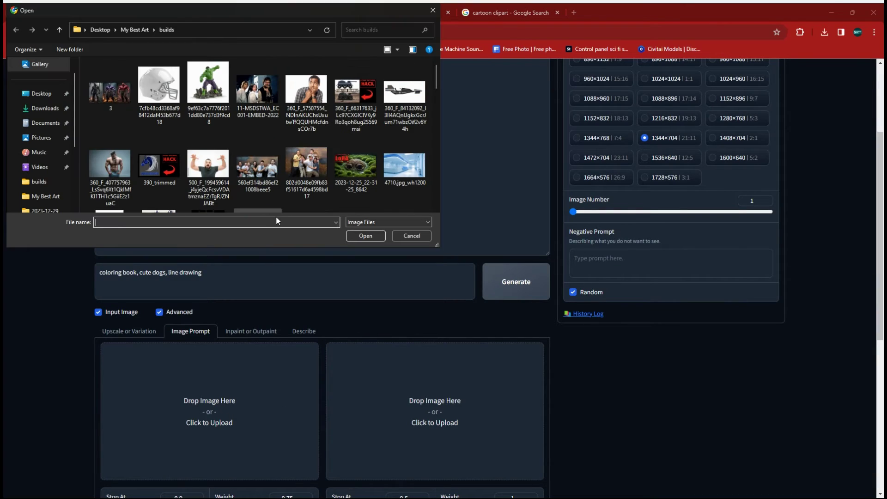
scroll(321, 154, "down", 3)
scroll(319, 152, "down", 5)
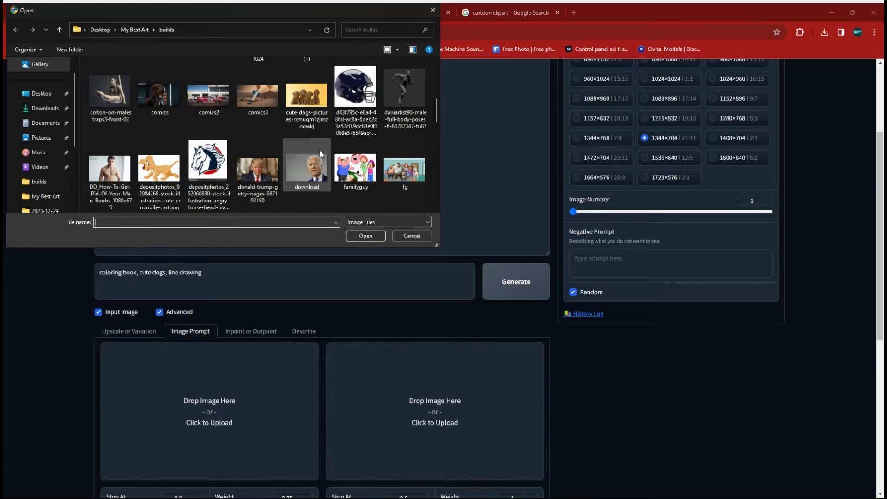
scroll(291, 164, "down", 1)
scroll(296, 151, "down", 4)
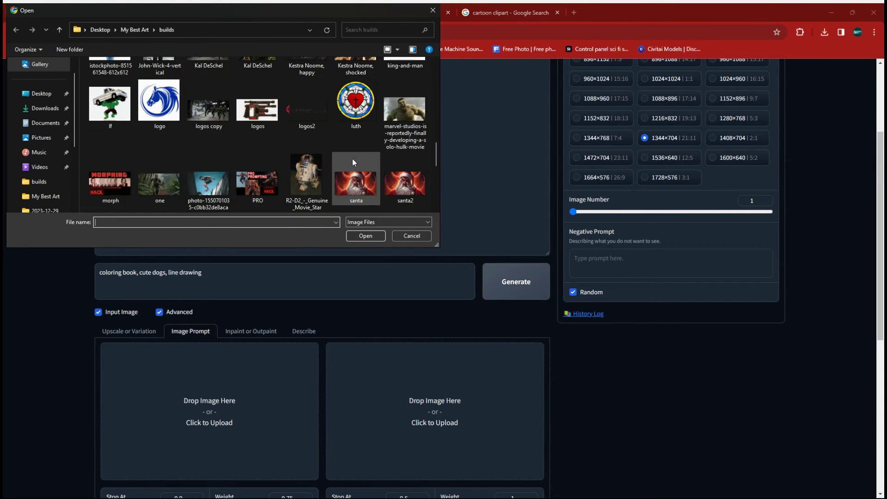
scroll(352, 161, "down", 2)
scroll(352, 161, "down", 1)
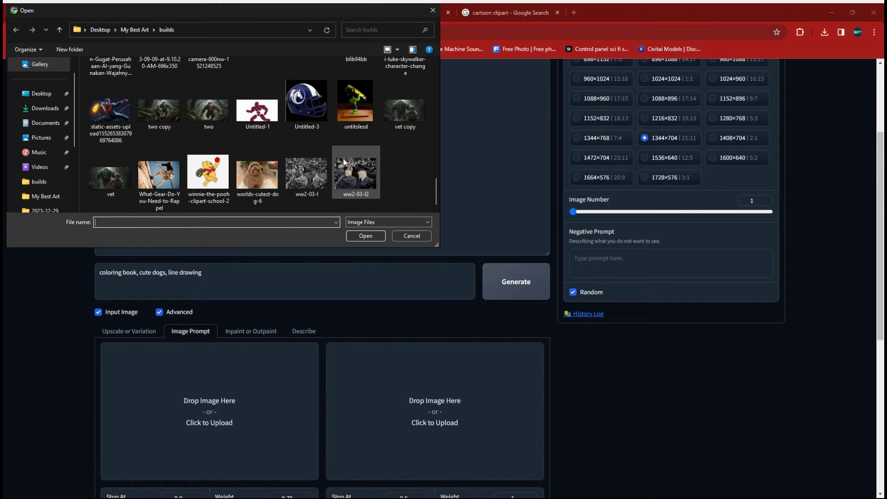
left_click(209, 175)
left_click(376, 236)
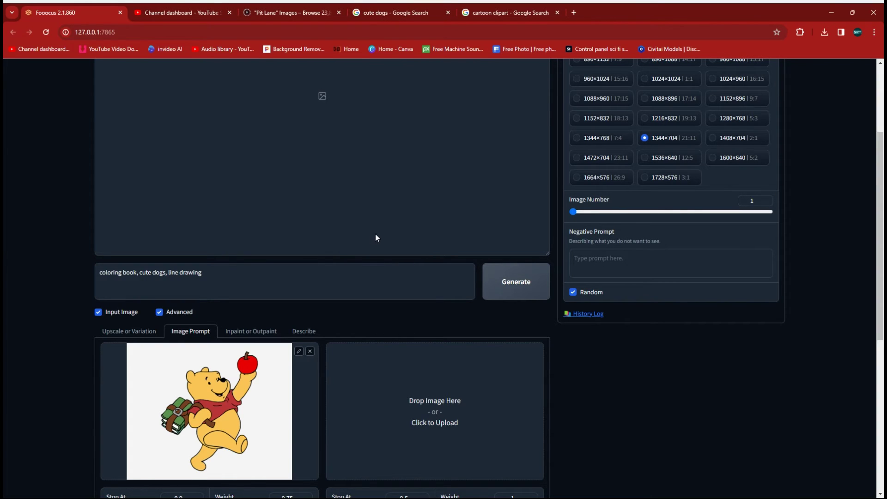
Load the same winnie-the-pooh-clipart-school-2 image into the second image prompt slot
left_click(462, 415)
scroll(301, 189, "down", 5)
scroll(304, 184, "down", 3)
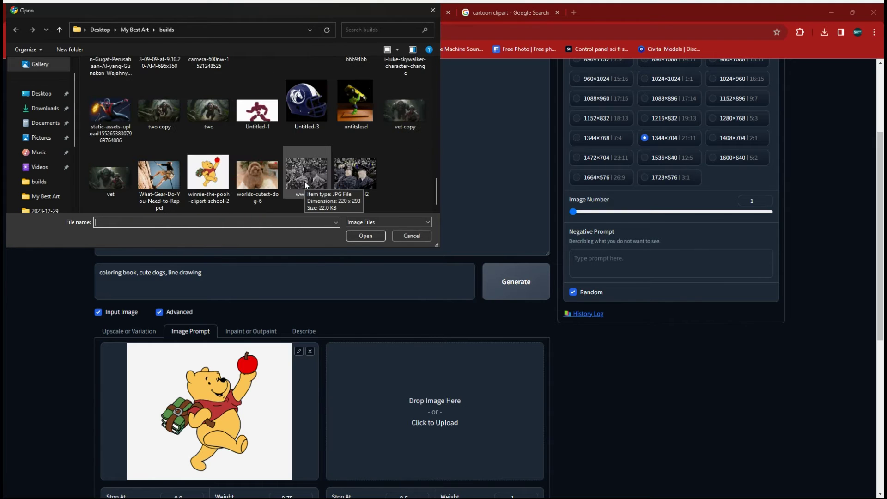
left_click(209, 175)
left_click(365, 236)
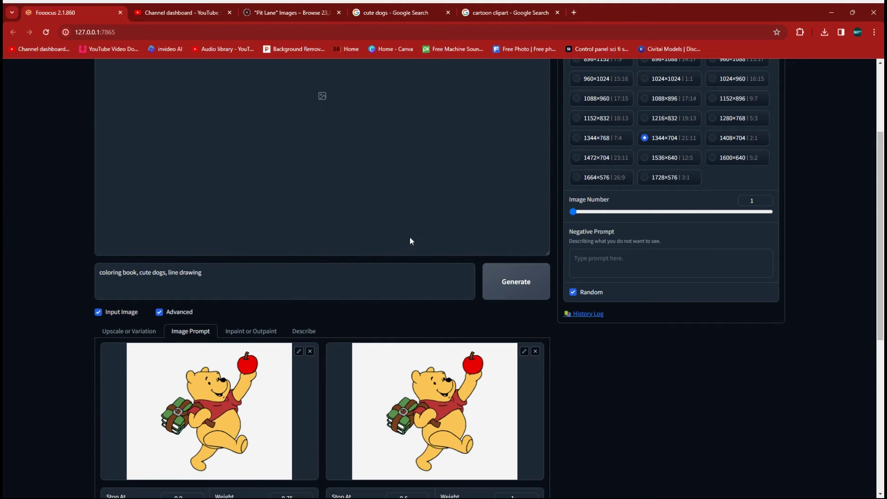
scroll(416, 334, "down", 2)
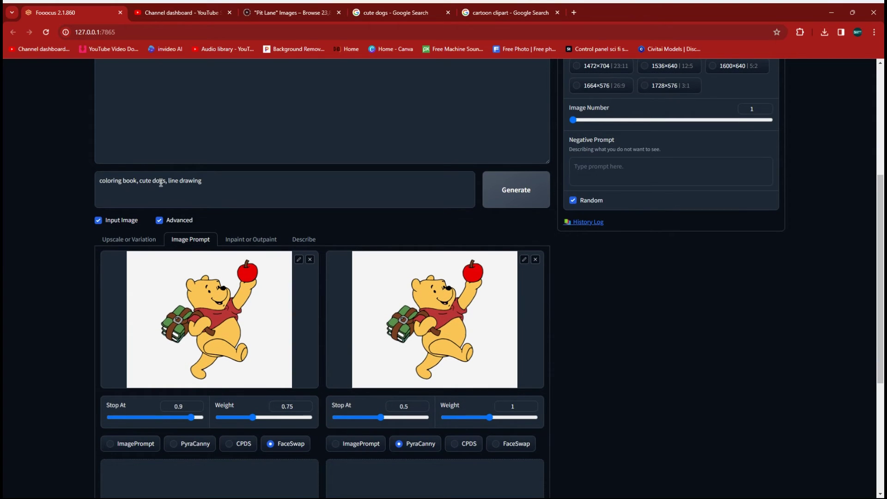
Replace 'cute dogs' with 'pooh' in the prompt and generate the Pooh coloring page, restarting once
left_click_drag(140, 180, 162, 183)
type("pooh")
scroll(416, 324, "up", 4)
left_click(517, 400)
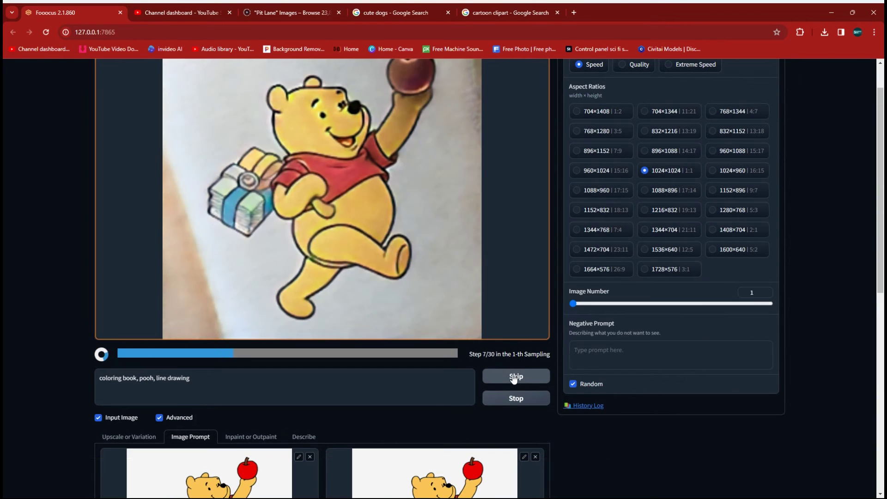
left_click(514, 378)
left_click(512, 374)
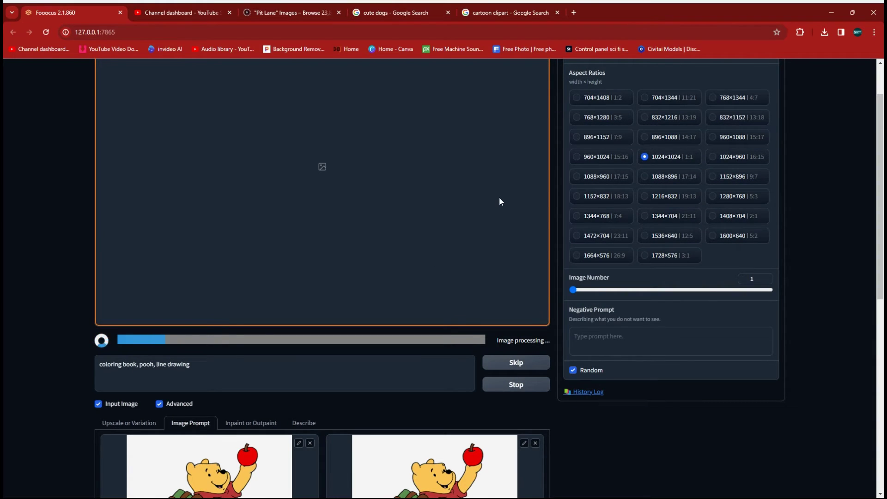
scroll(500, 202, "up", 2)
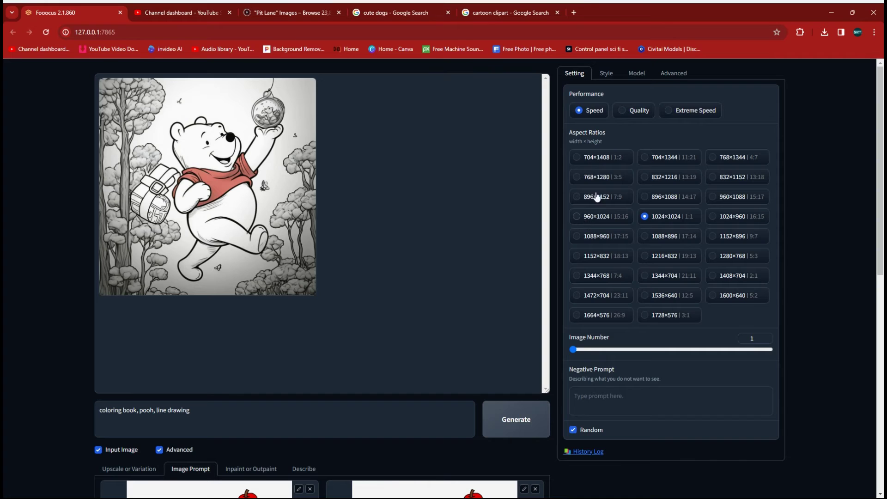
Turn off the SAI Comic Book and MRE Comic styles and regenerate Pooh with 'black and white' in the prompt
left_click(607, 75)
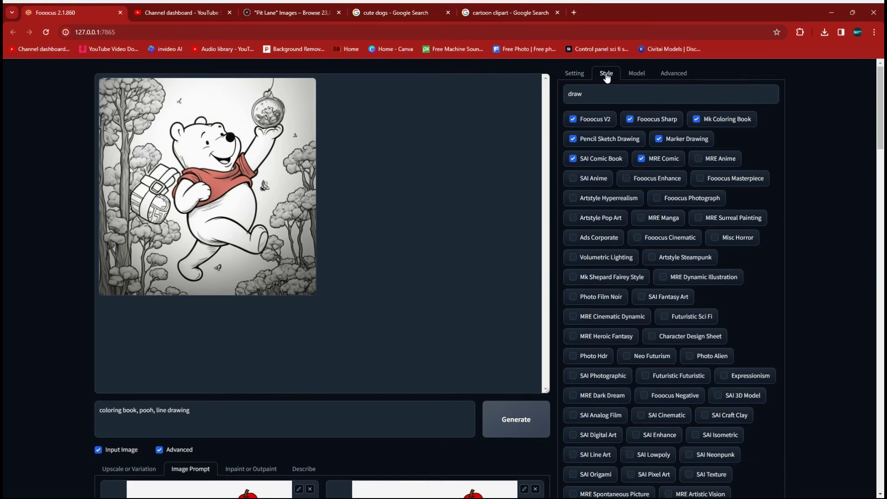
left_click(642, 159)
left_click(574, 158)
left_click(511, 419)
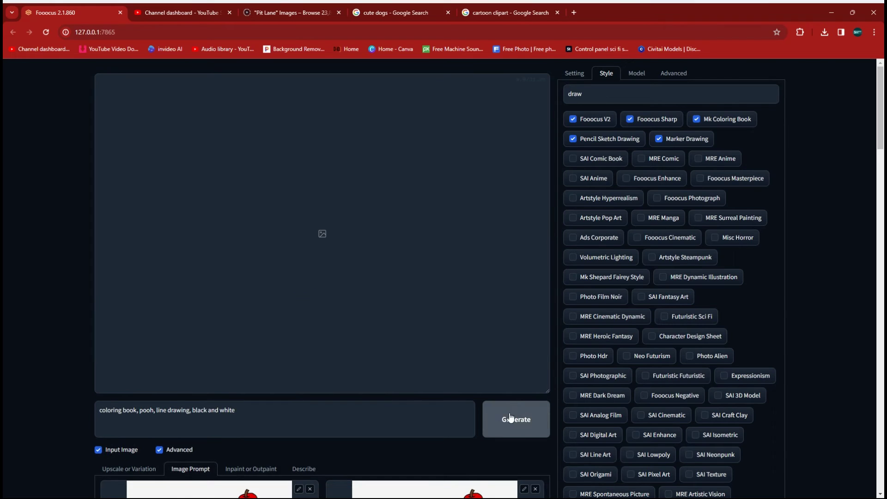
left_click(514, 419)
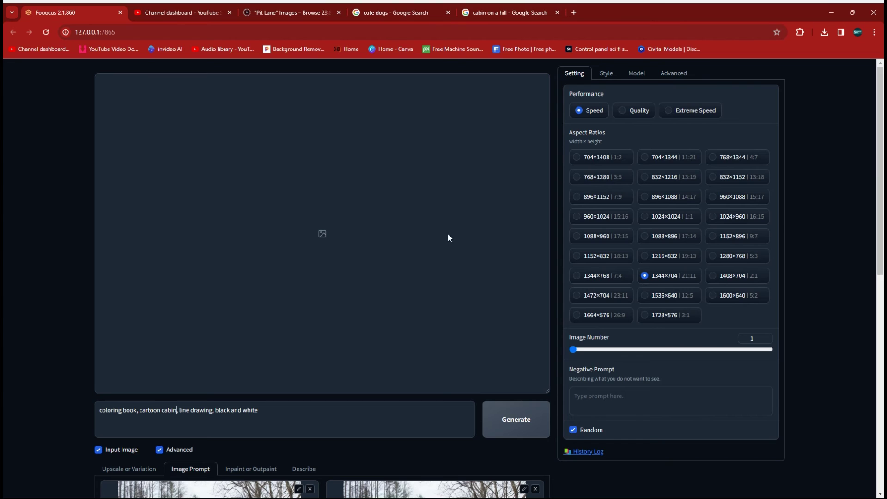
Check the cabin prompt and images, then generate the black-and-white cabin line drawing
scroll(448, 235, "down", 7)
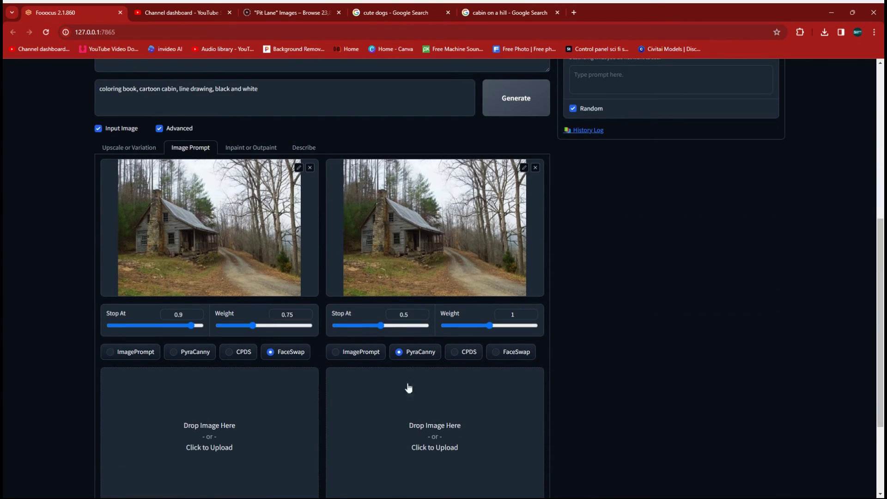
scroll(253, 238, "up", 4)
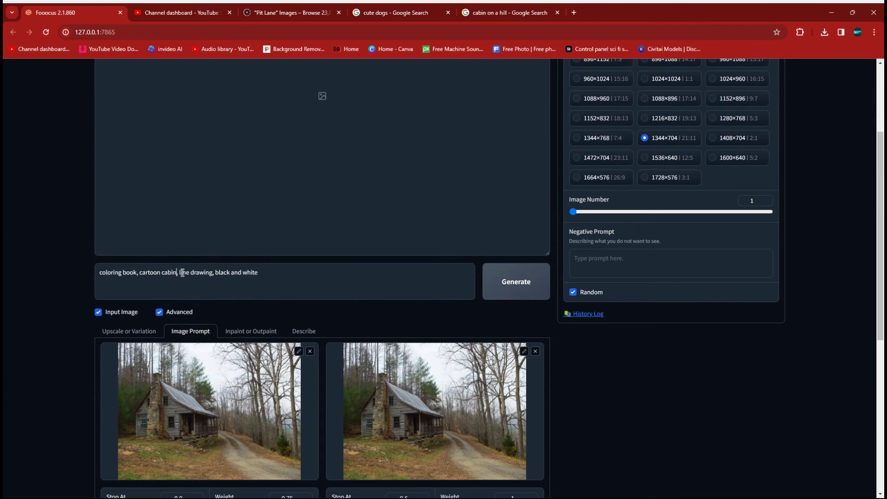
scroll(540, 180, "up", 3)
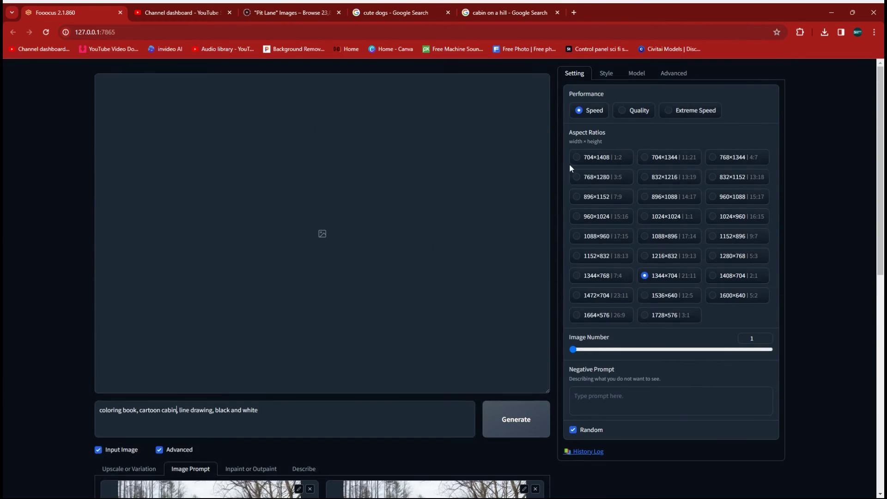
left_click(605, 72)
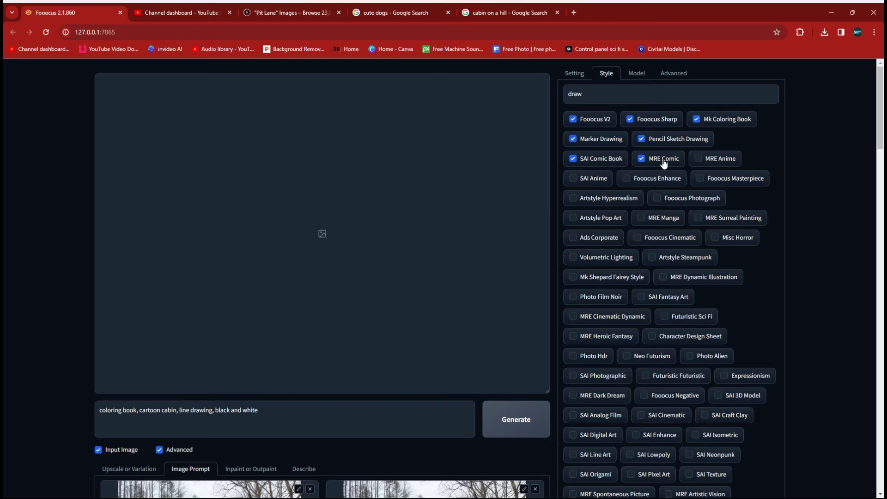
left_click(522, 421)
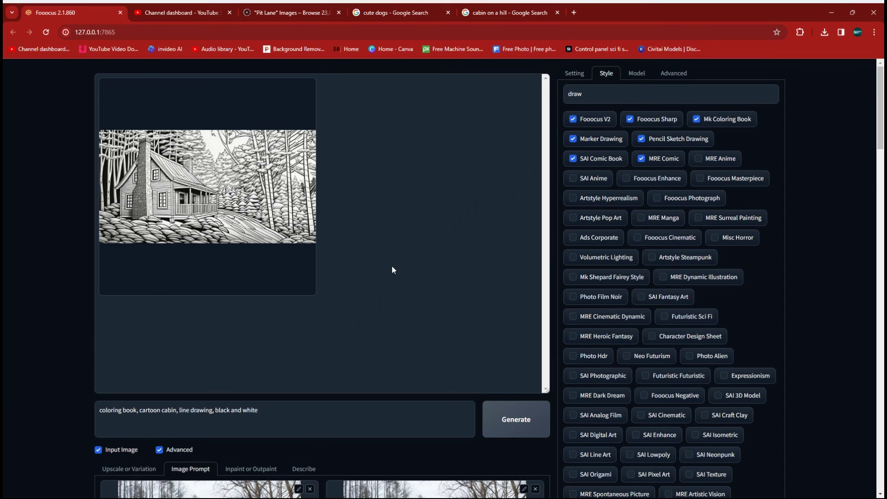
Put the cabin photo into both Image Prompt slots
scroll(392, 266, "down", 4)
left_click(209, 370)
left_click(208, 92)
left_click_drag(207, 92, 210, 365)
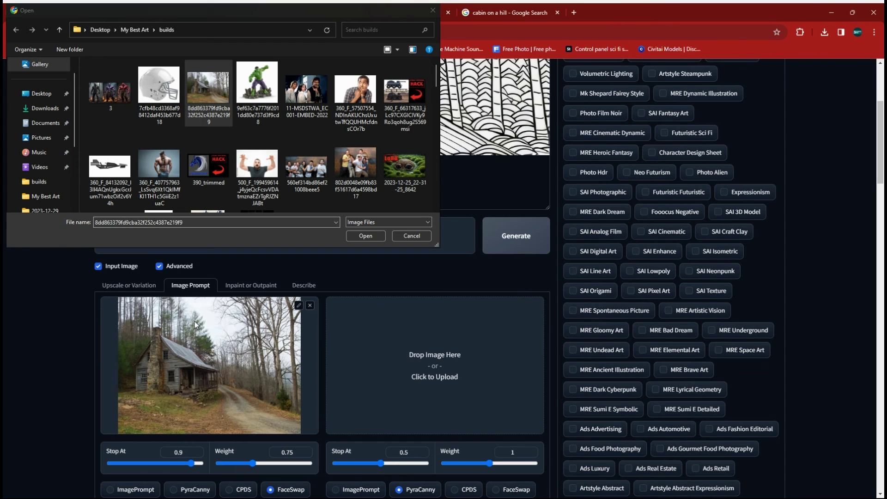
left_click_drag(208, 93, 401, 318)
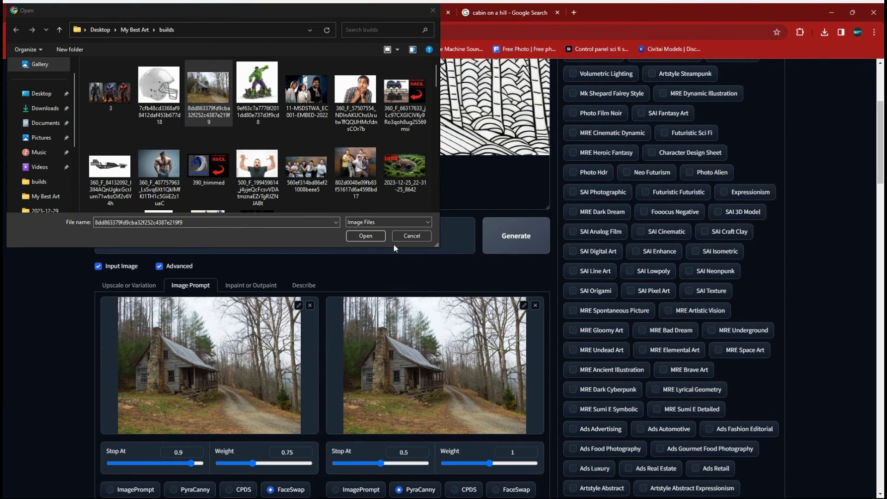
Close the file picker and generate a fresh cabin coloring page
left_click(407, 236)
left_click(516, 235)
scroll(456, 301, "up", 4)
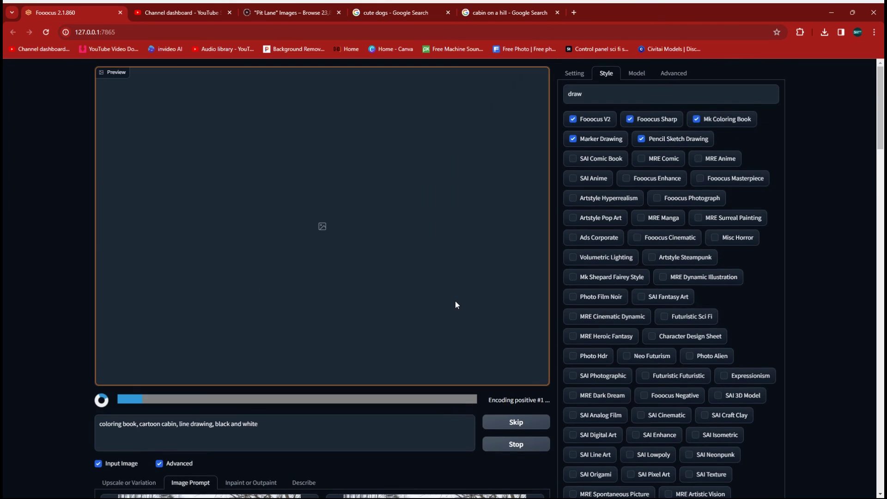